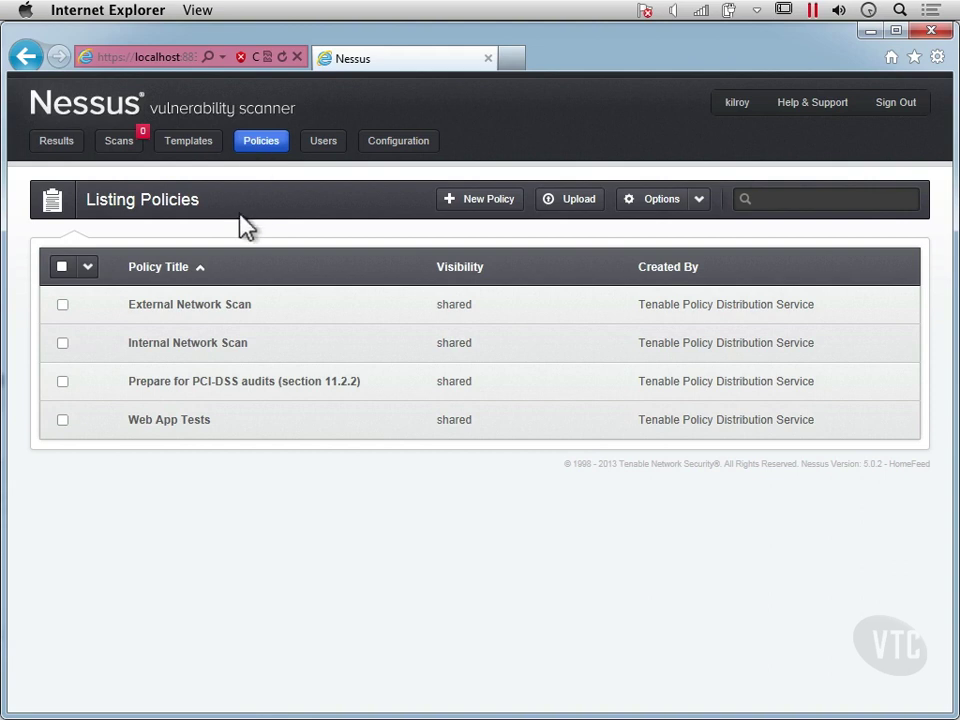
Create a new policy named "My Policy" with its visibility set to shared.
click(490, 205)
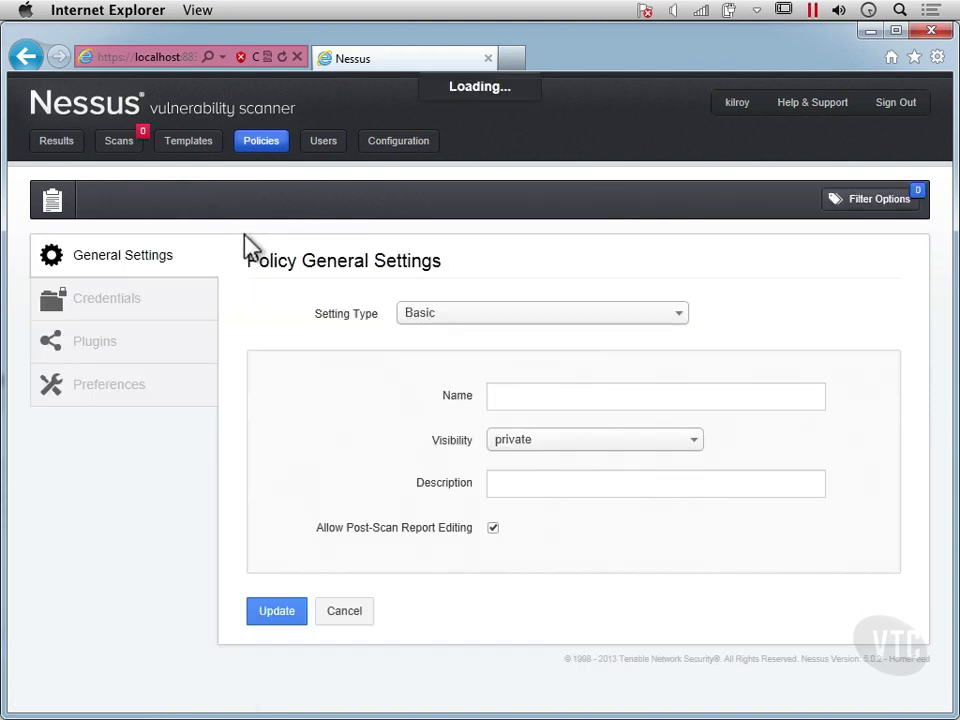
click(513, 394)
text(My)
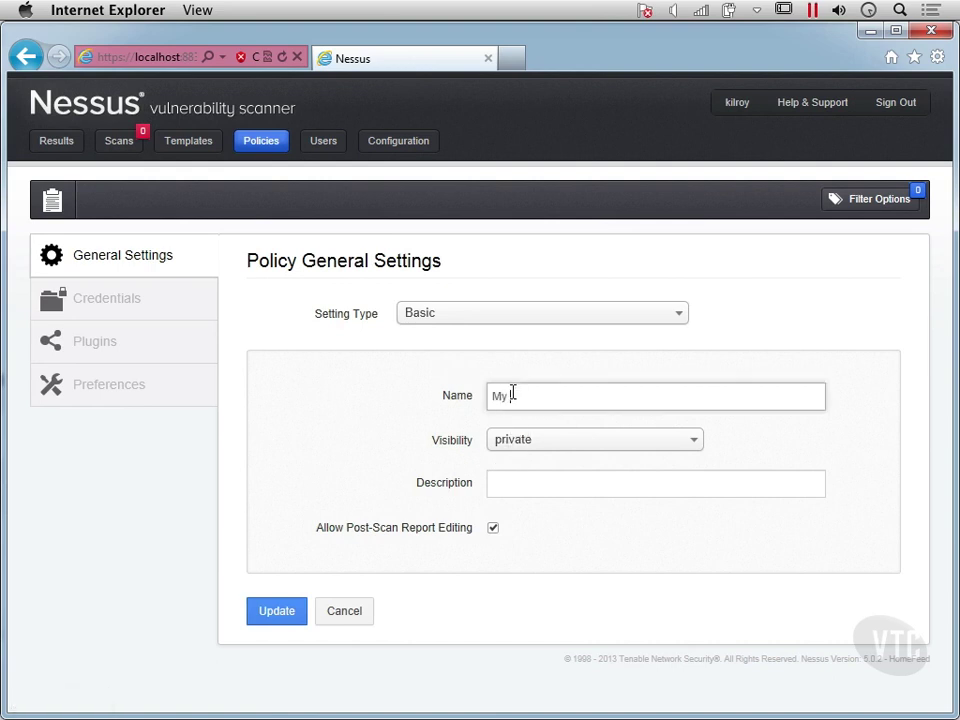
text( Policy)
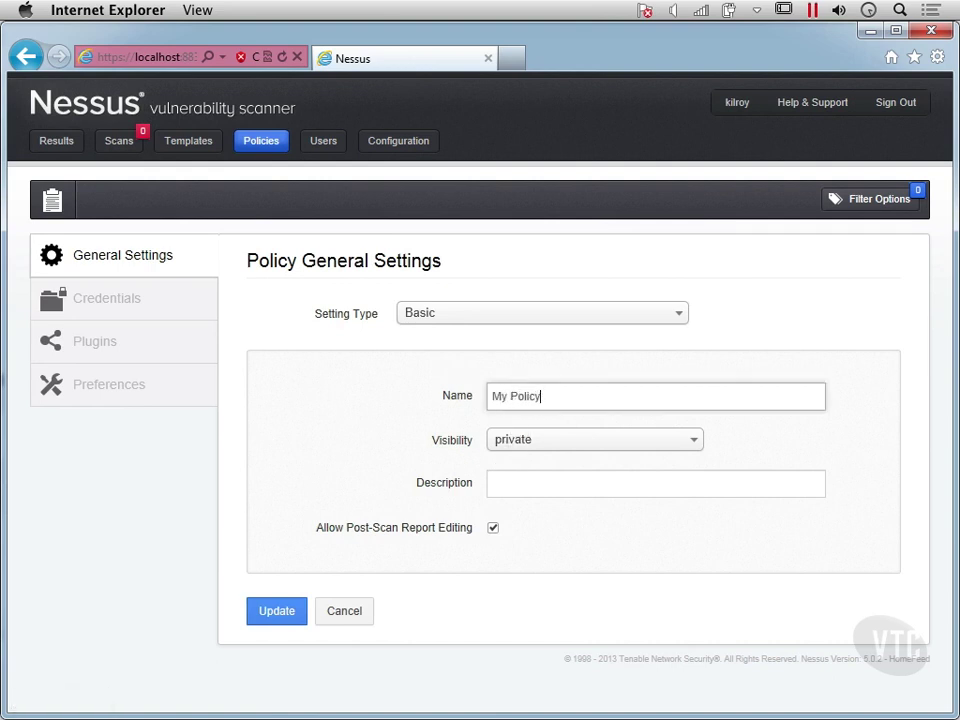
click(567, 447)
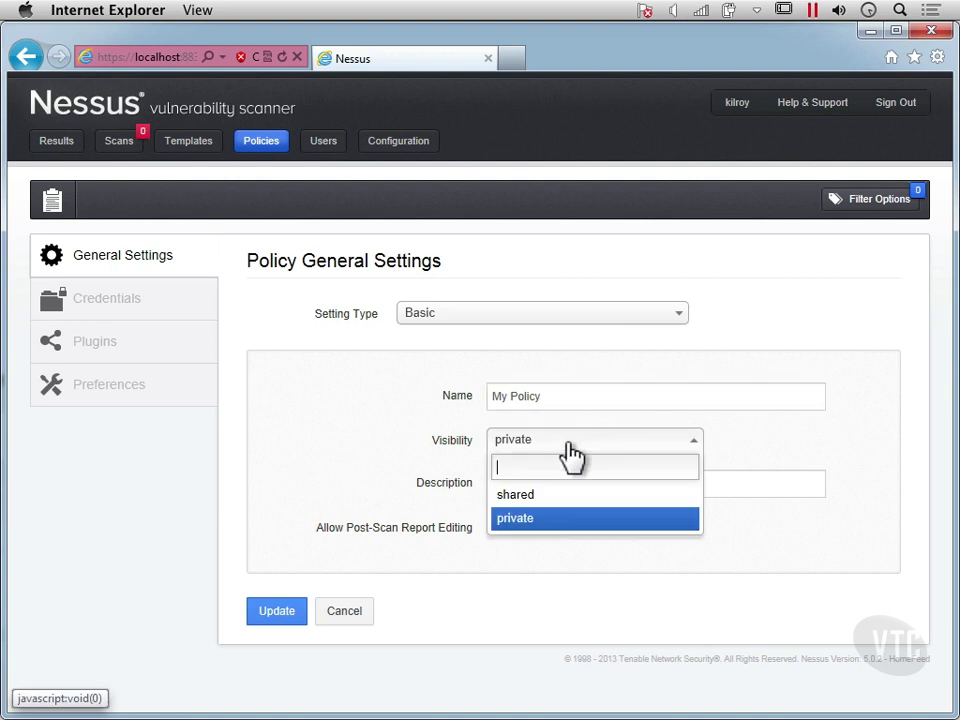
click(538, 496)
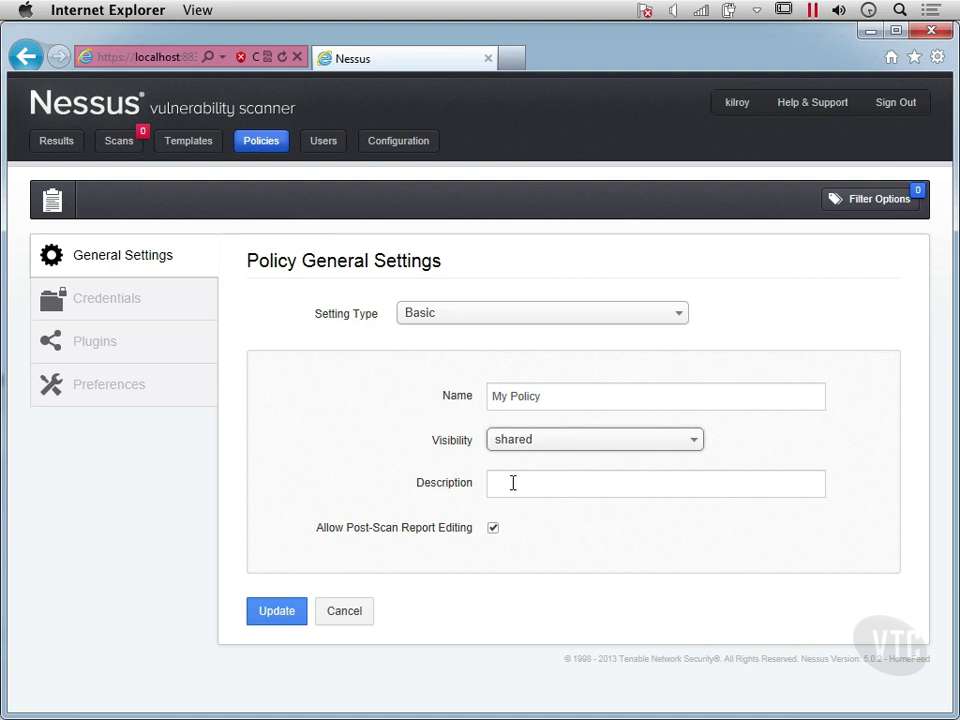
Describe the new policy as "My shared policy" and save it.
click(513, 483)
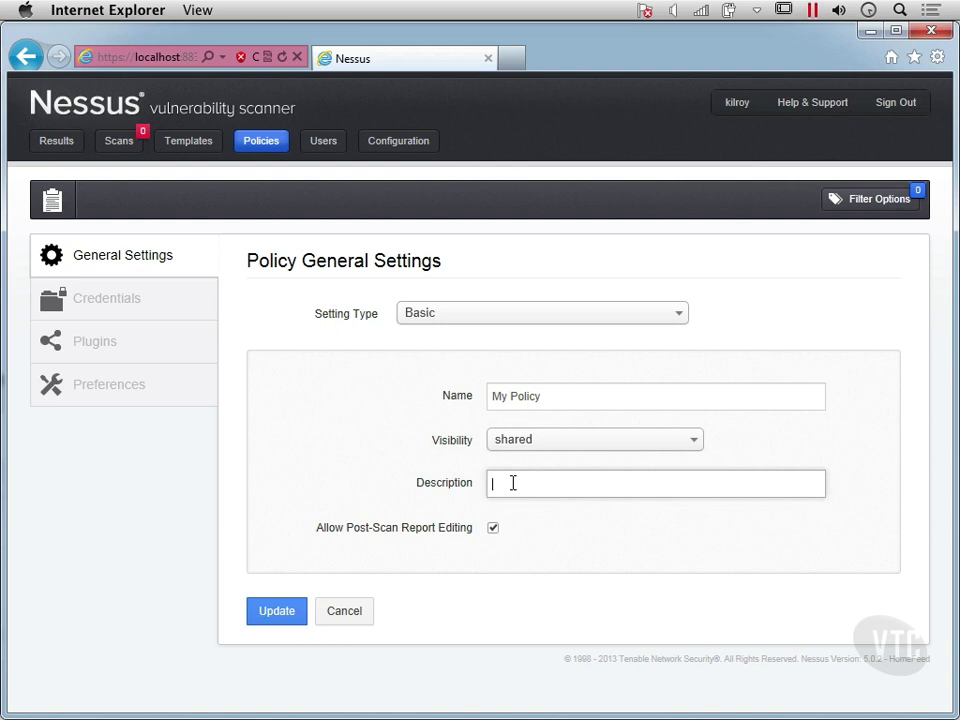
text(My)
text(shared policy)
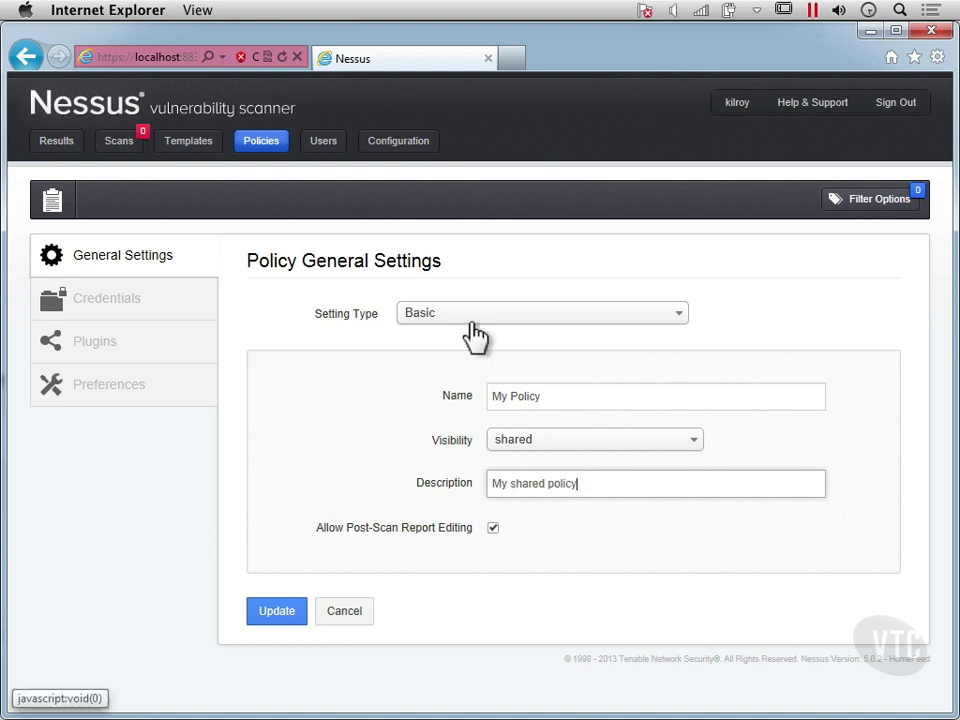
click(272, 614)
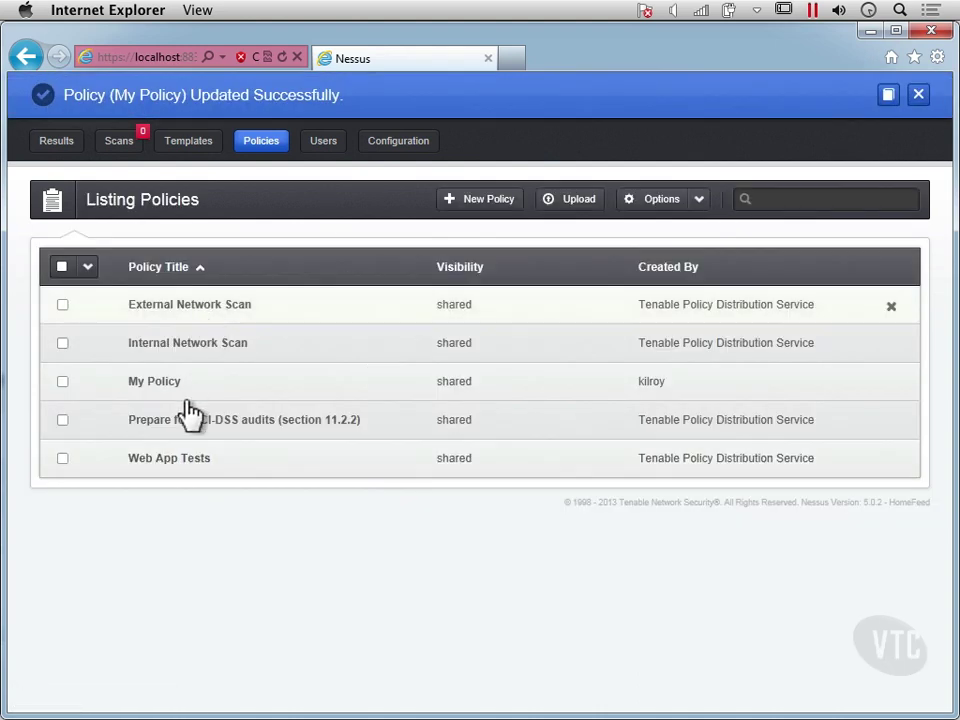
Reopen My Policy and enable the Nessus TCP scanner in its Port Scanning settings.
click(188, 385)
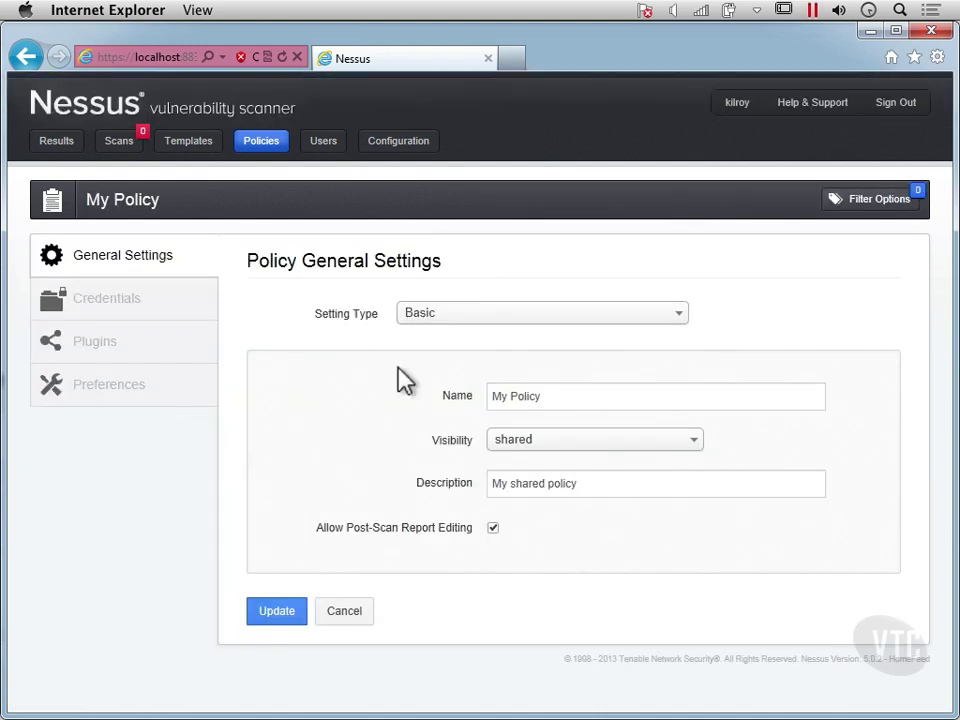
click(502, 312)
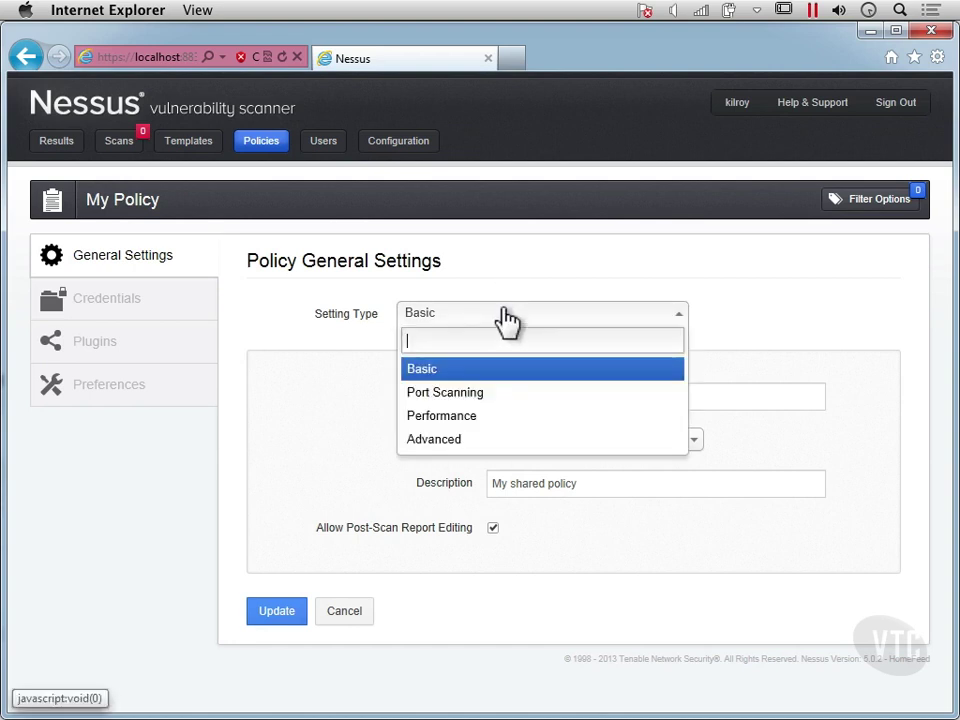
click(468, 393)
scroll(313, 437, down, 3)
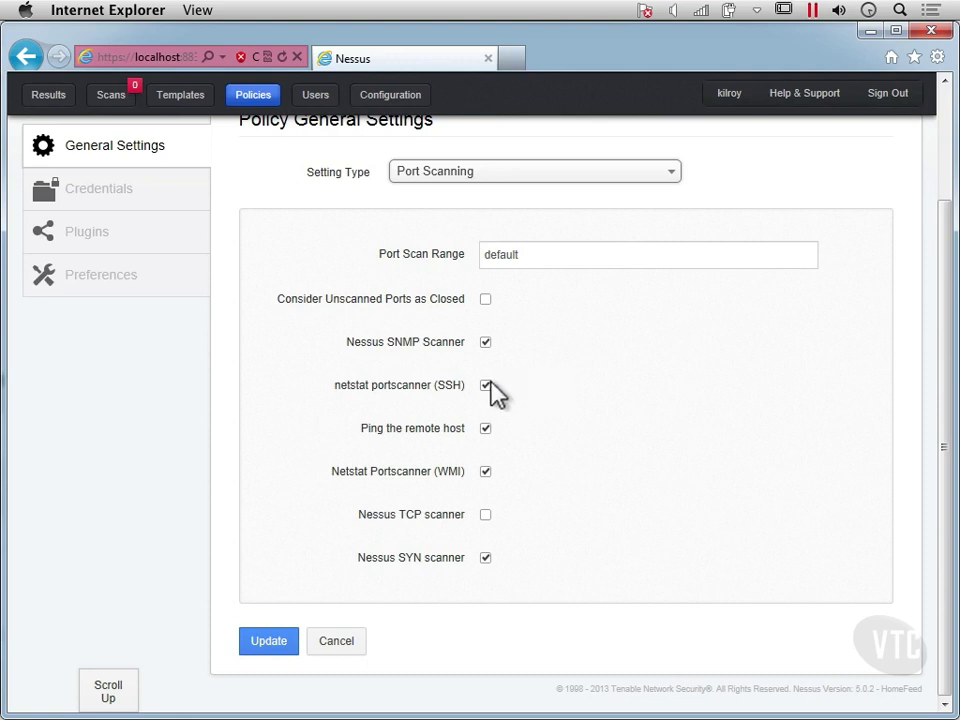
click(486, 515)
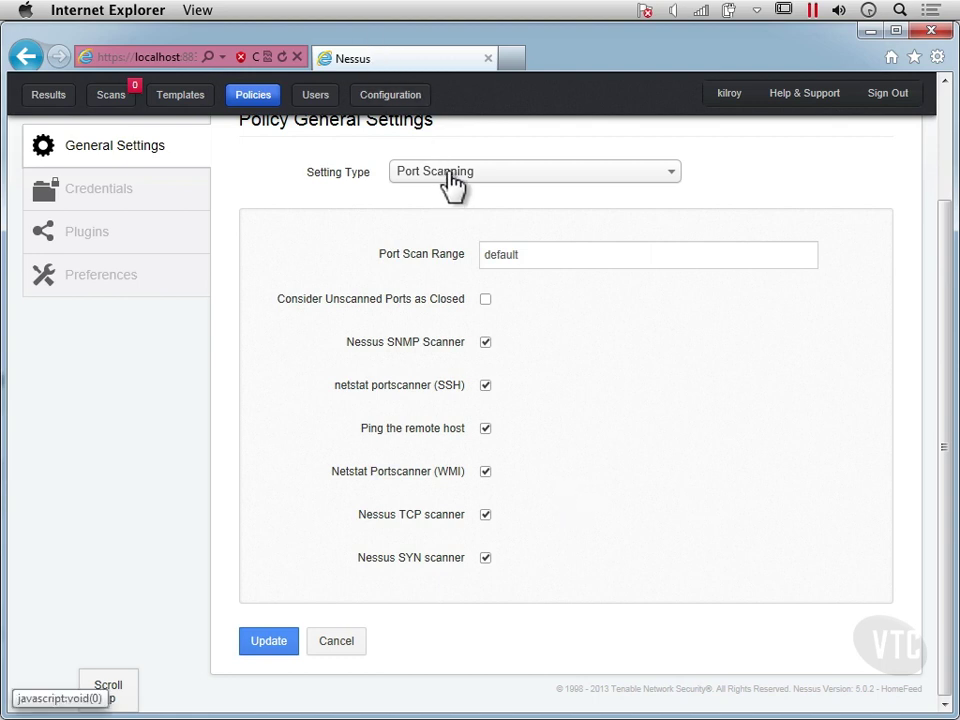
Try a port scan range of 0-65535 and restore the range to default.
click(537, 253)
double_click(537, 254)
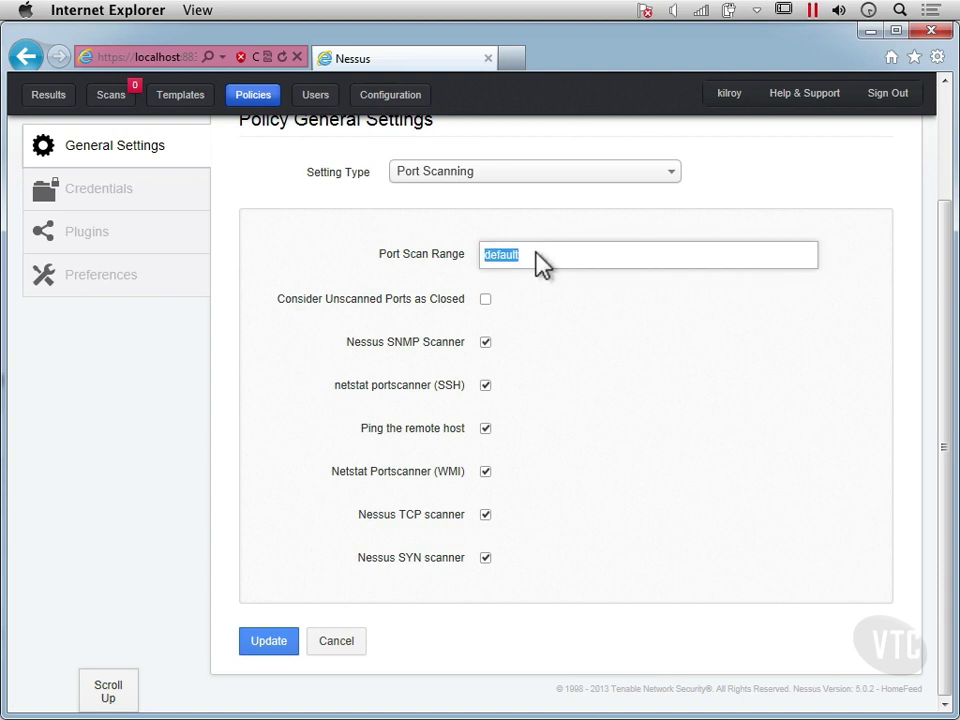
text(0-65535)
key(BackSpace)
key(BackSpace)
key(BackSpace)
key(BackSpace)
key(BackSpace)
key(BackSpace)
key(BackSpace)
text(default)
key(BackSpace)
key(BackSpace)
text(lt)
Review the Performance settings, and in the Advanced settings disable Safe Checks and enable Log Scan Details to Server.
click(456, 176)
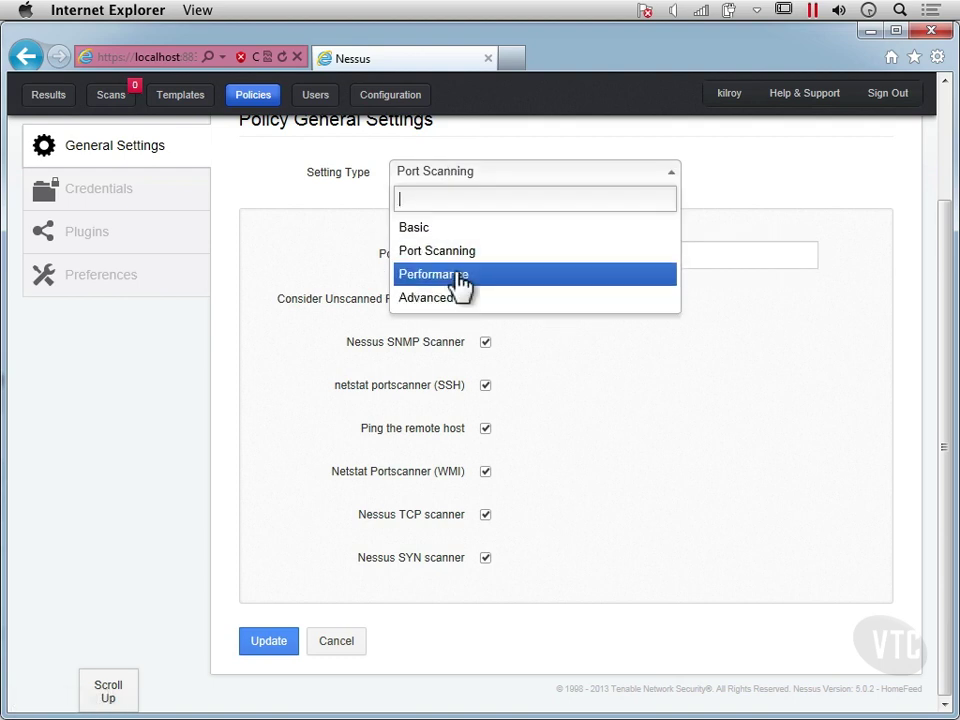
click(459, 276)
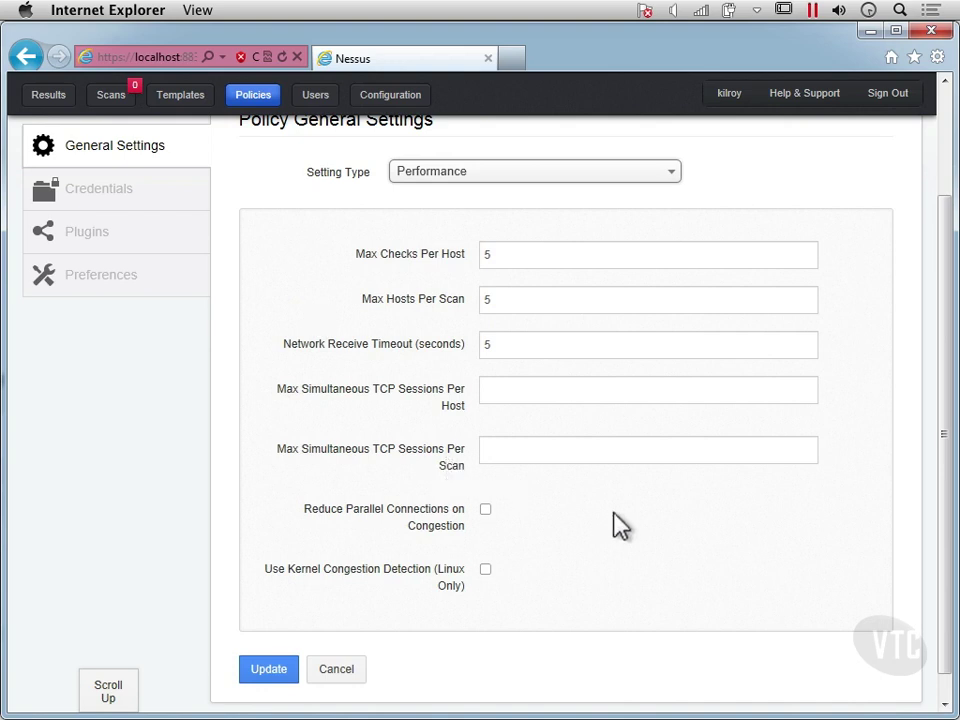
click(514, 180)
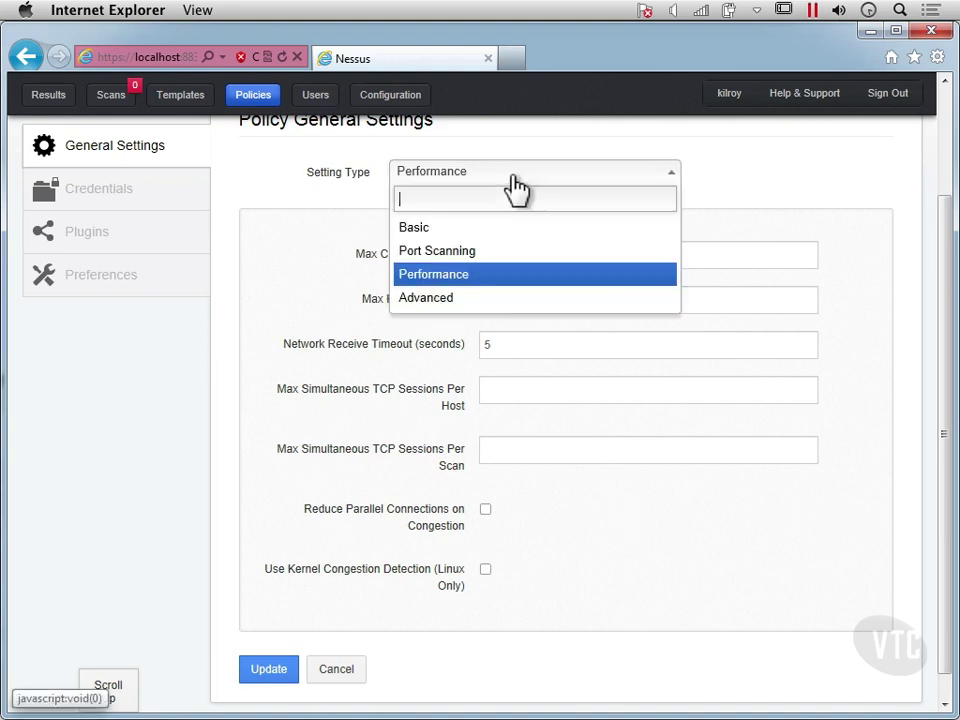
click(470, 300)
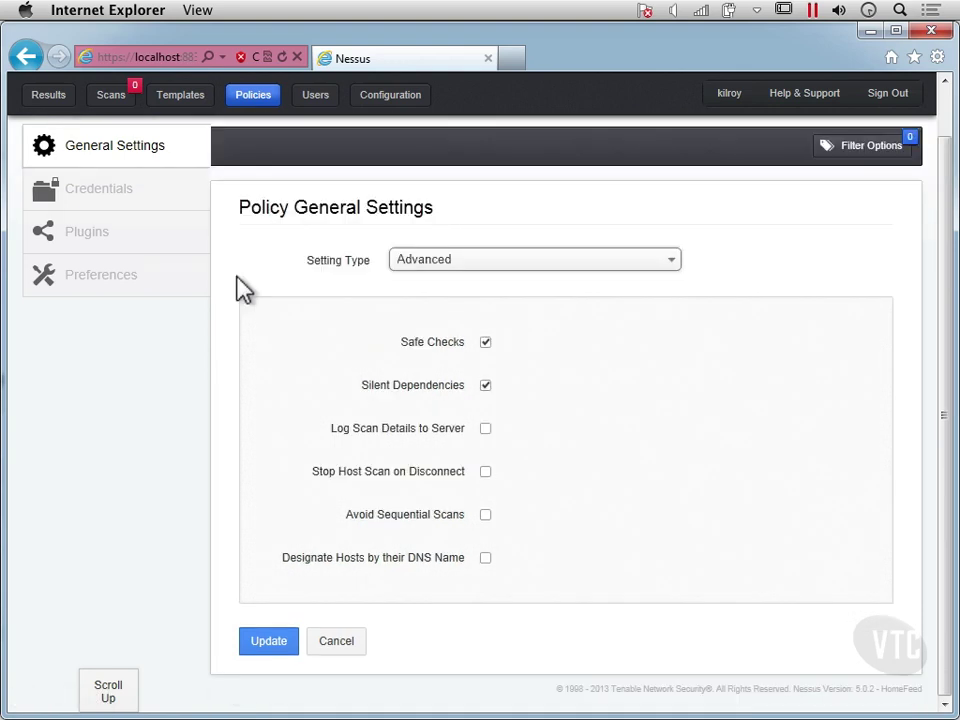
click(485, 343)
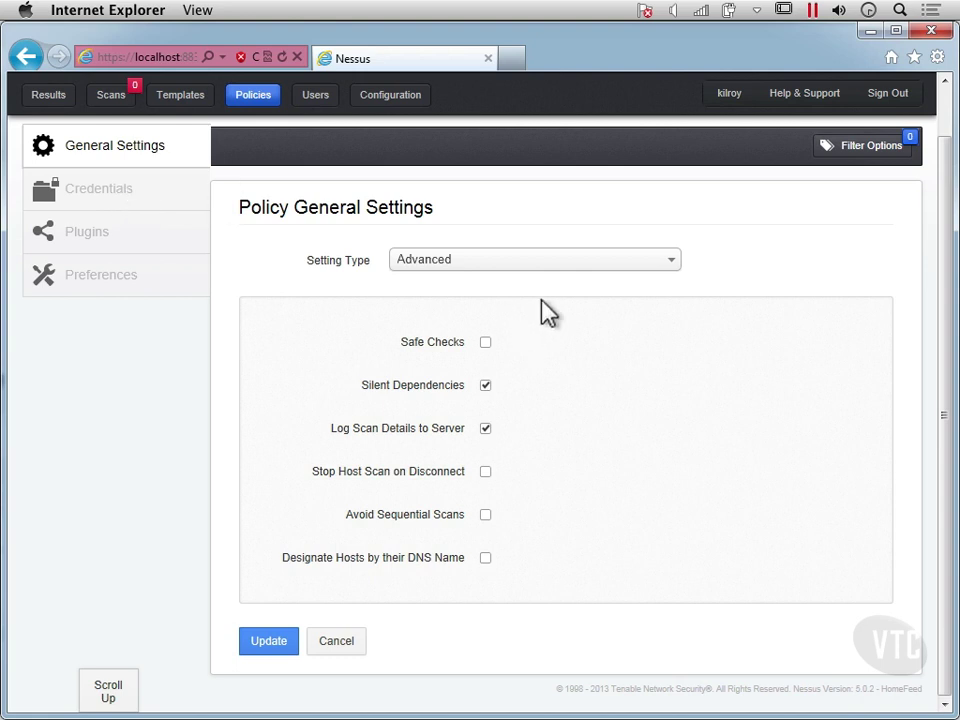
Review the policy's Port Scanning settings and its Advanced settings once more.
click(476, 260)
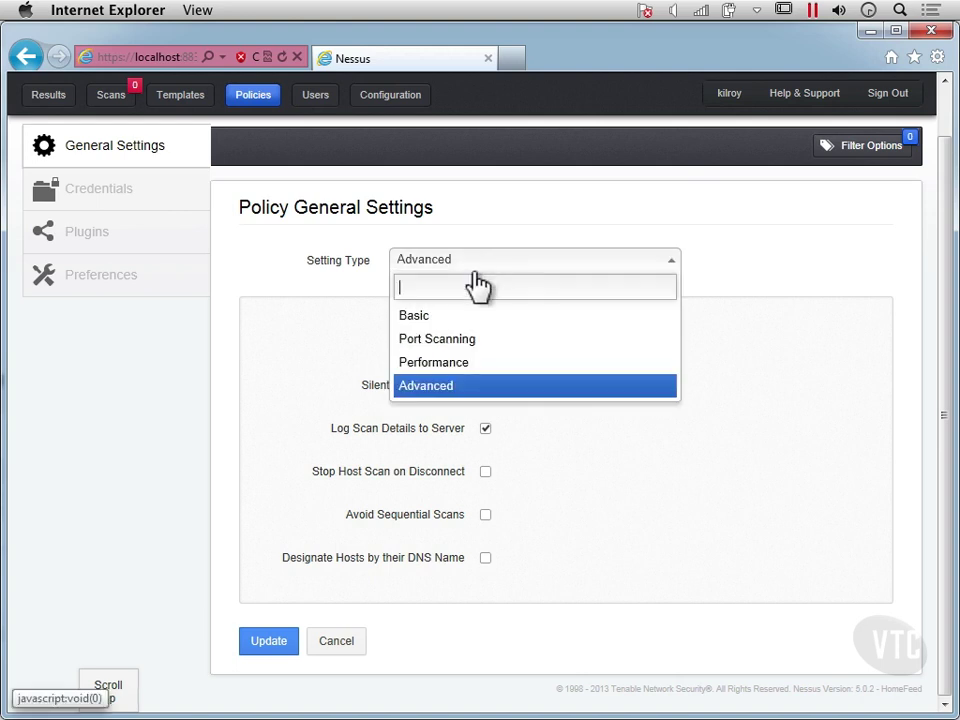
click(464, 340)
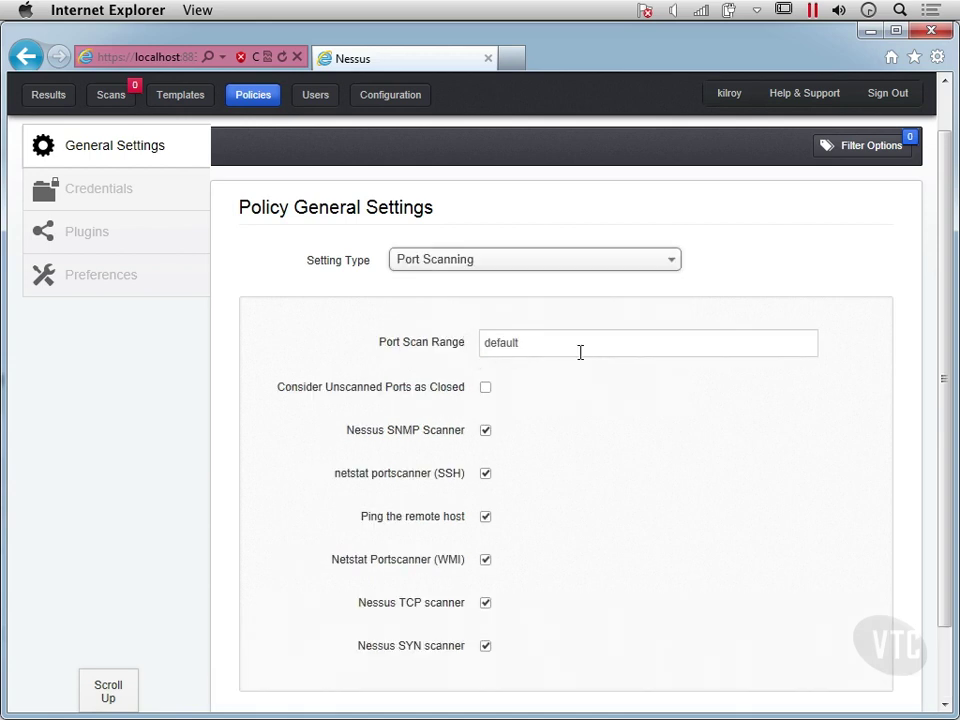
scroll(580, 352, down, 2)
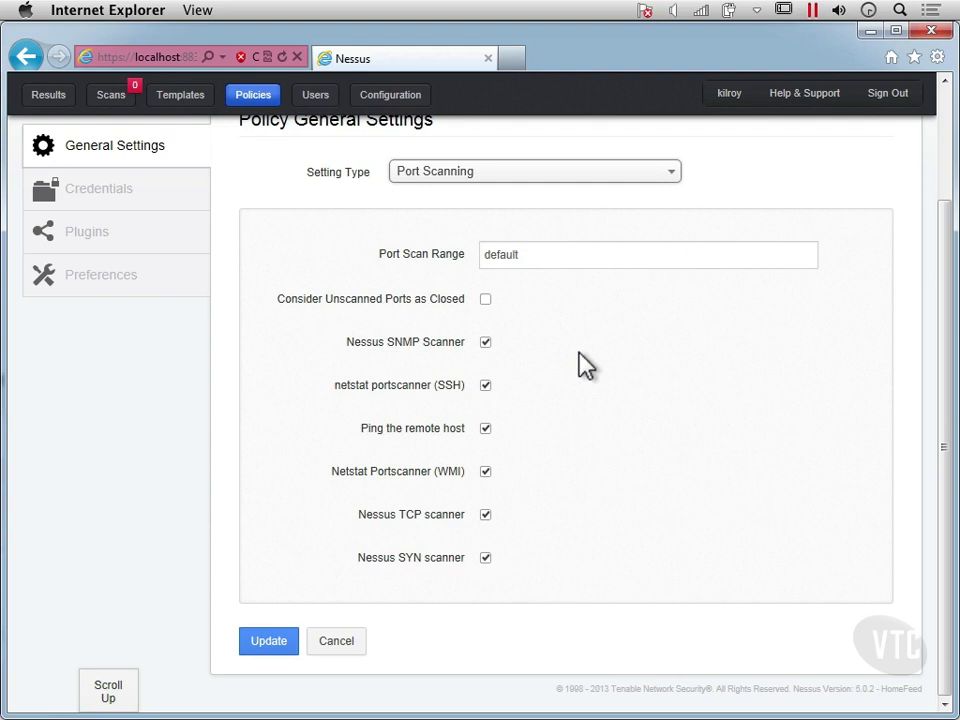
scroll(585, 365, up, 3)
click(528, 318)
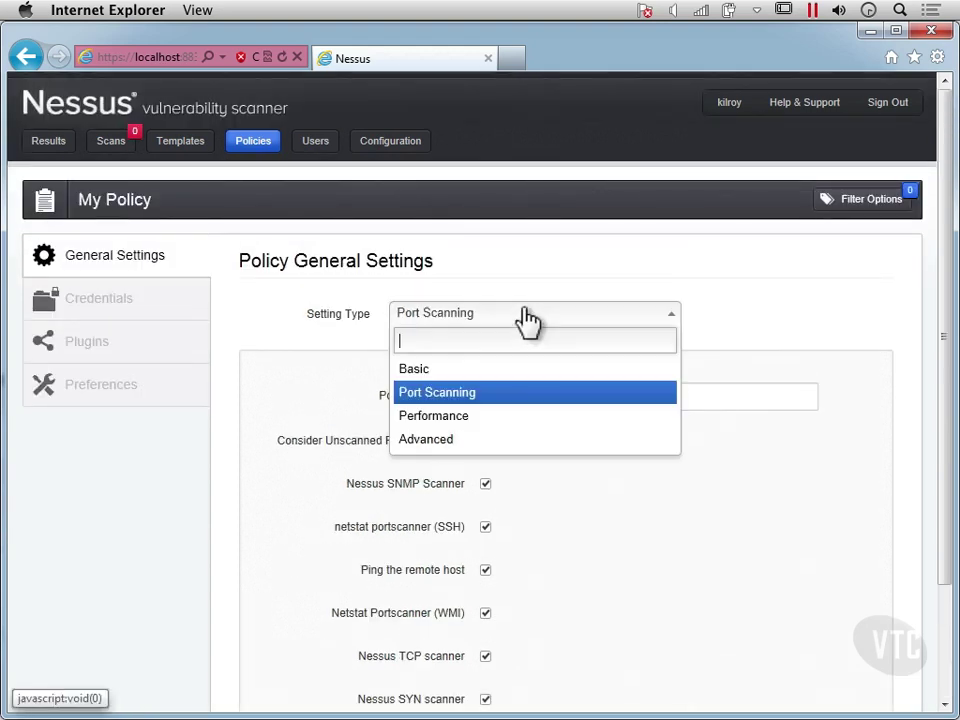
click(468, 441)
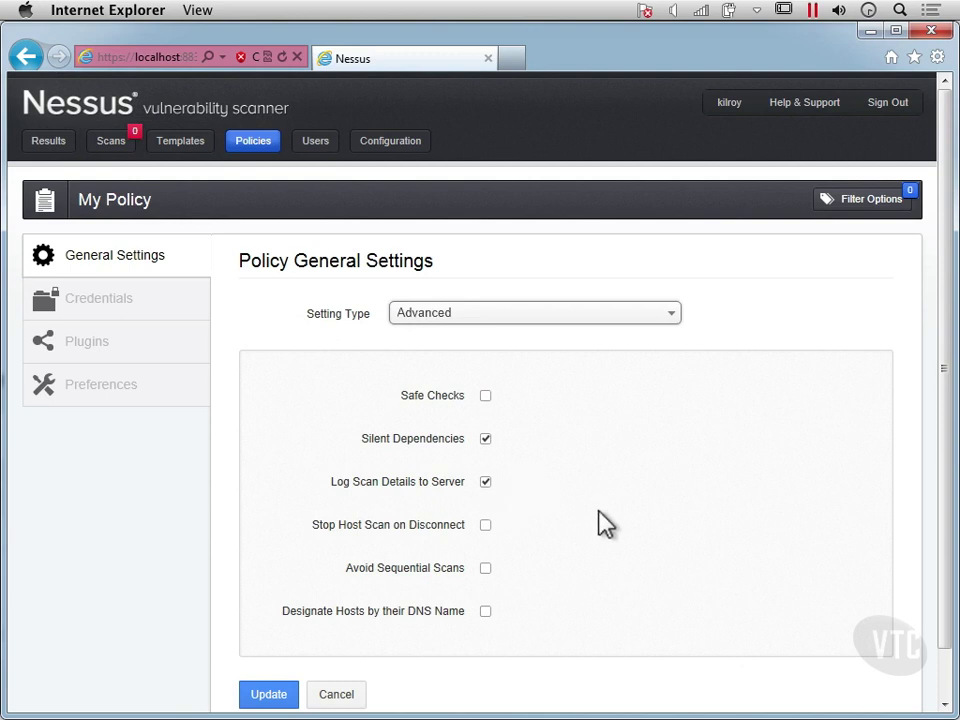
scroll(605, 522, down, 1)
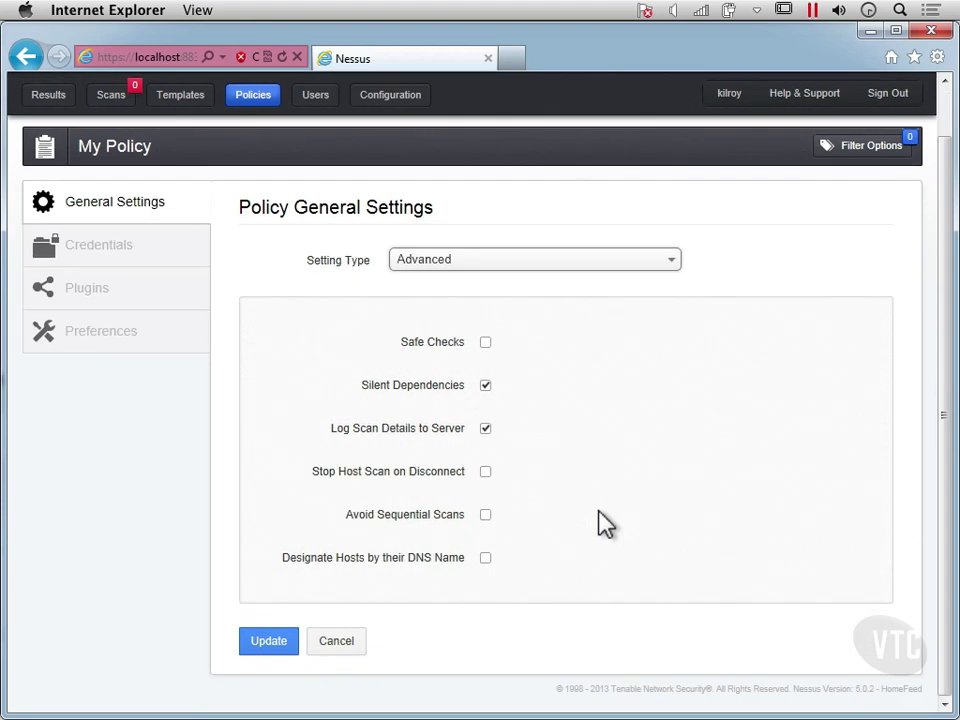